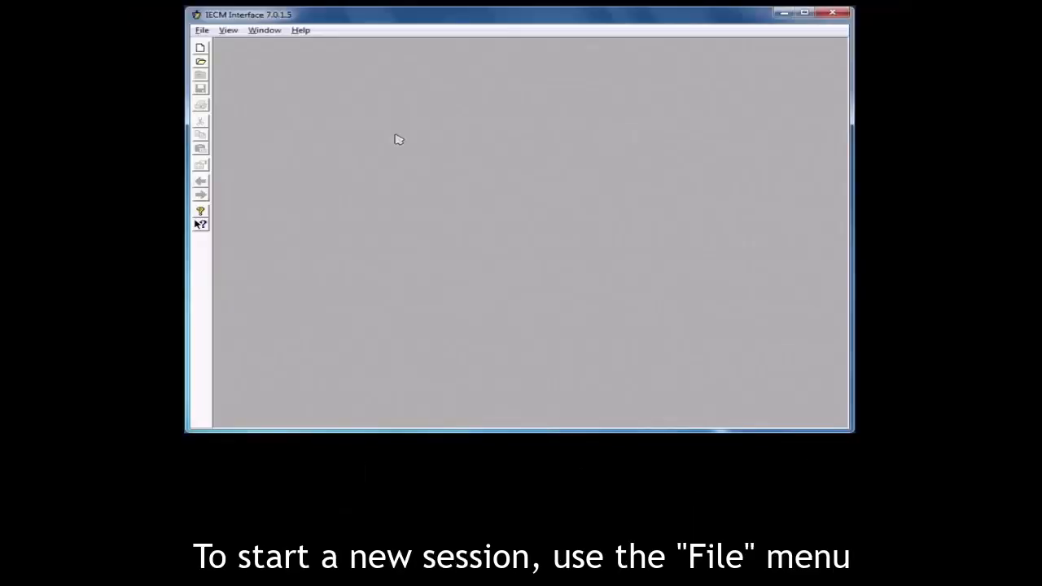
- Start a new IGCC session and clear the default session name for renaming
left_click(202, 30)
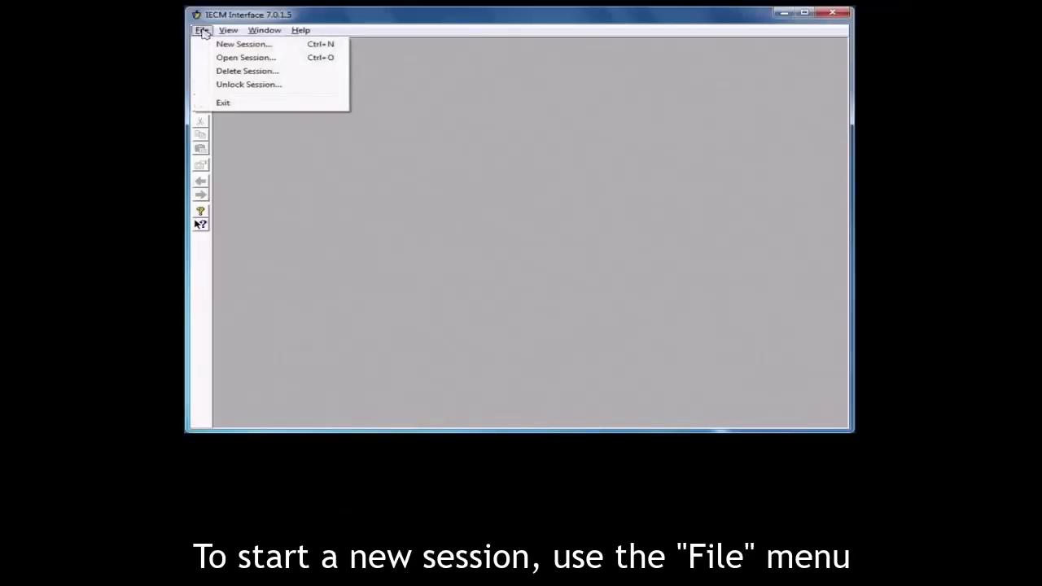
left_click(293, 193)
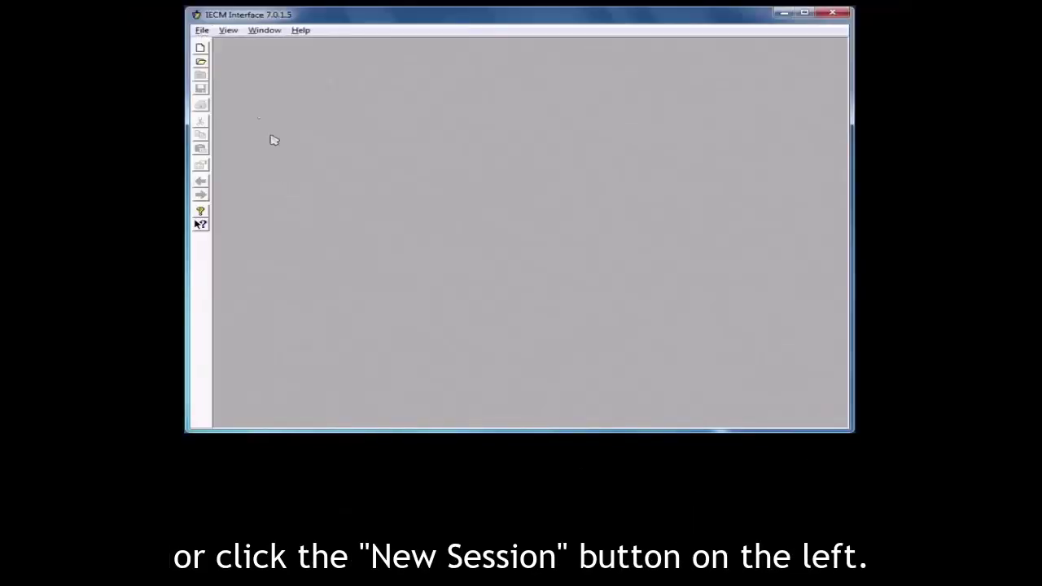
left_click(201, 48)
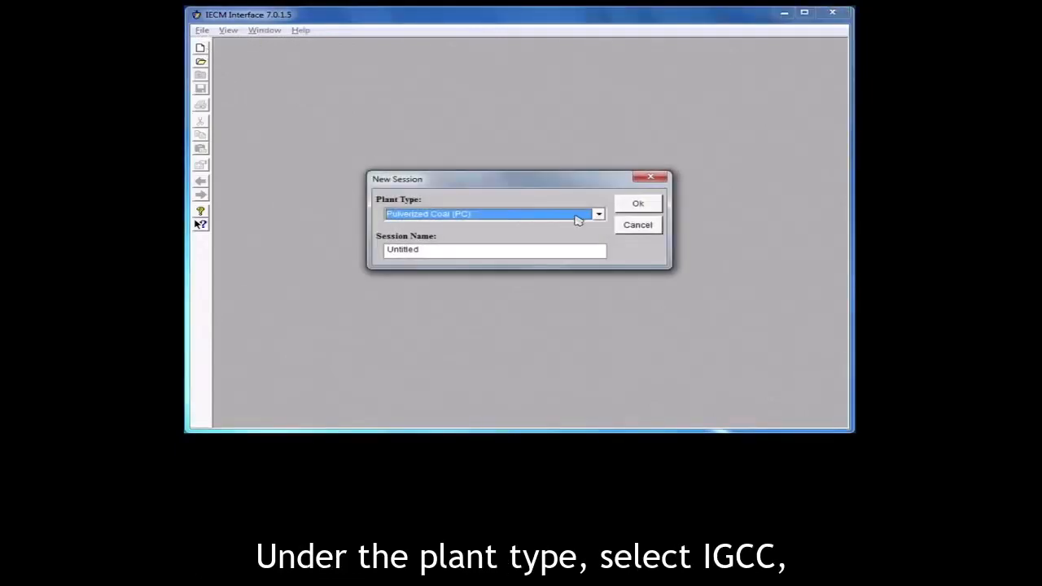
left_click(577, 216)
left_click(554, 246)
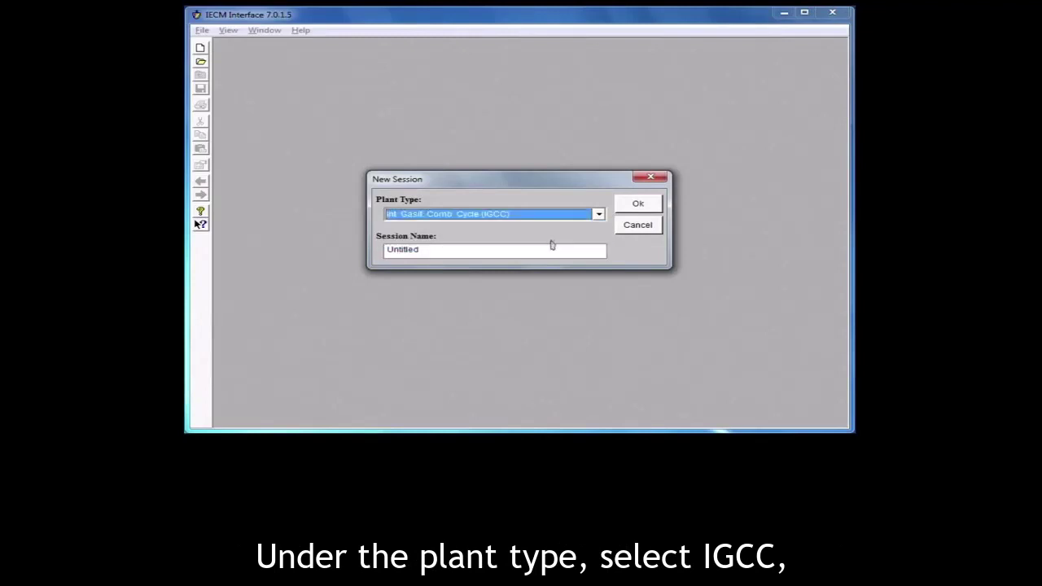
left_click(492, 250)
key("BackSpace")
key("BackSpace")
key("BackSpace")
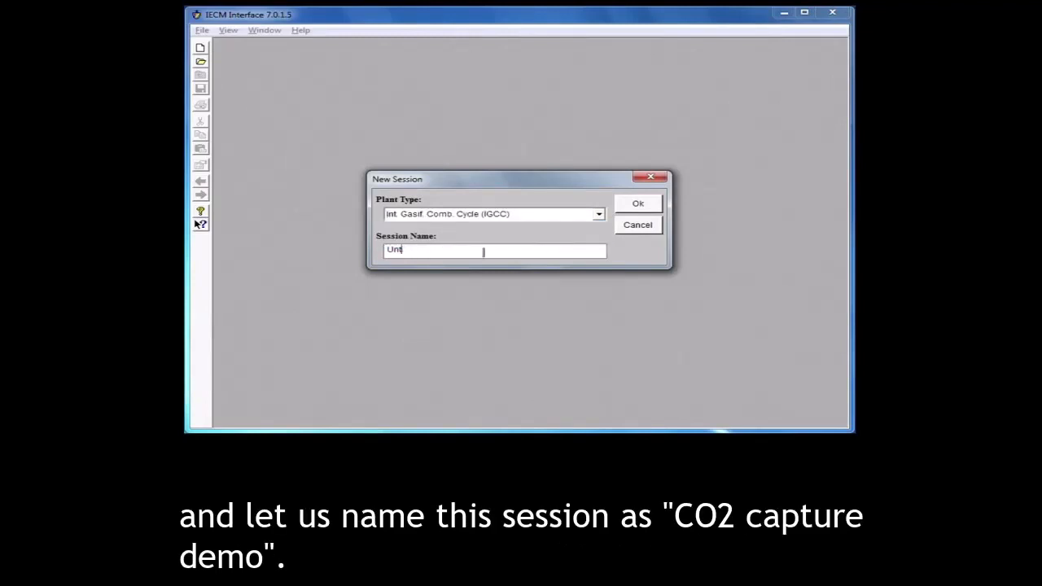
key("BackSpace")
key("BackSpace")
key("BackSpace")
type("CO2 c")
type("apture demo")
left_click(638, 205)
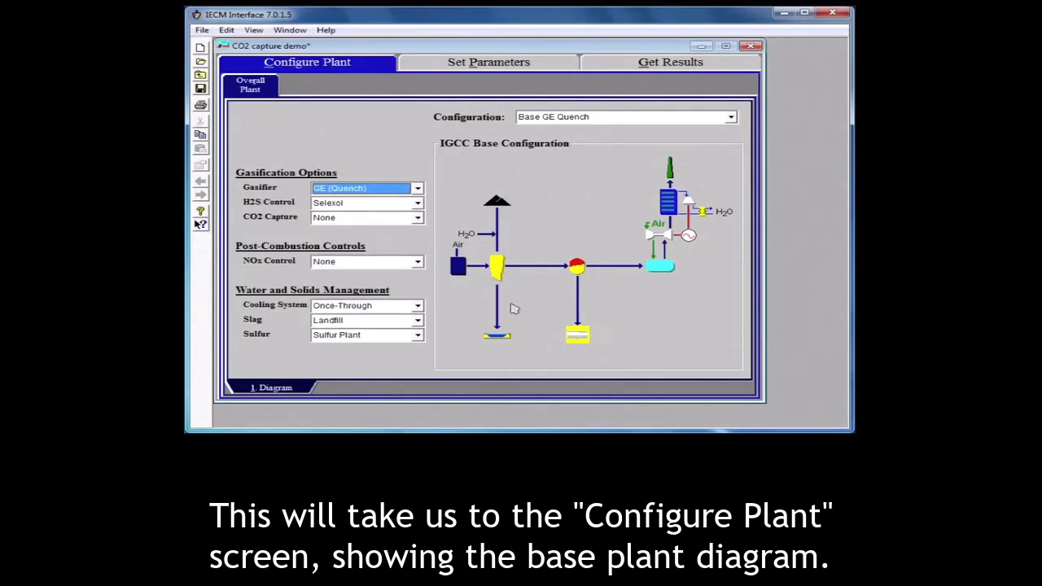
left_click(418, 189)
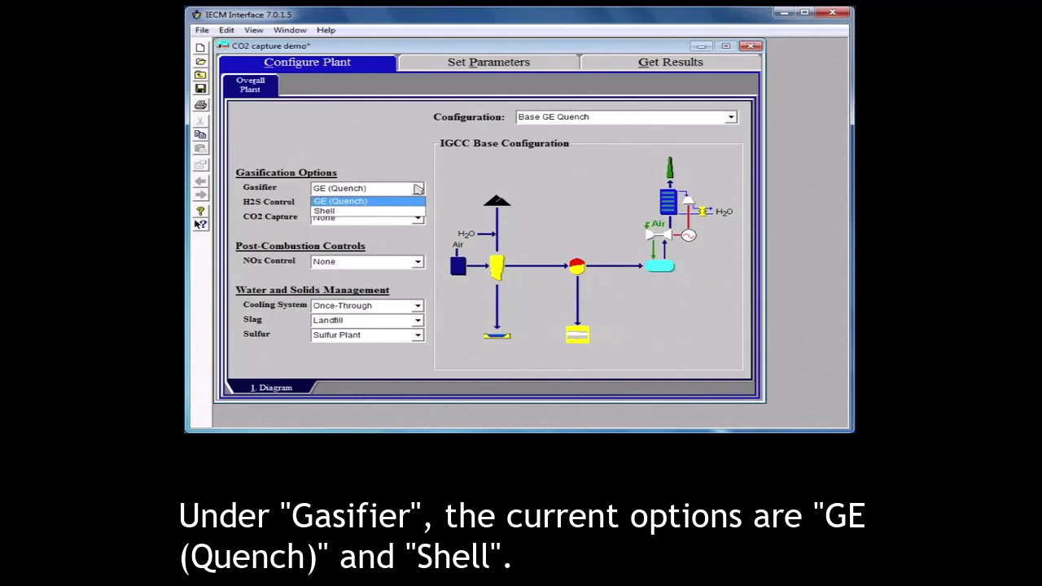
left_click(418, 189)
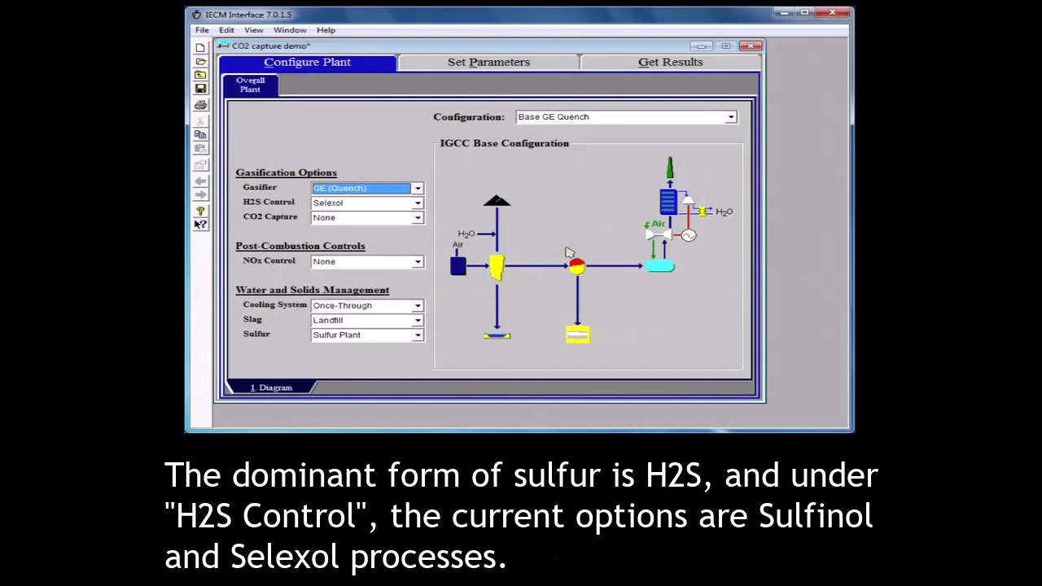
left_click(416, 204)
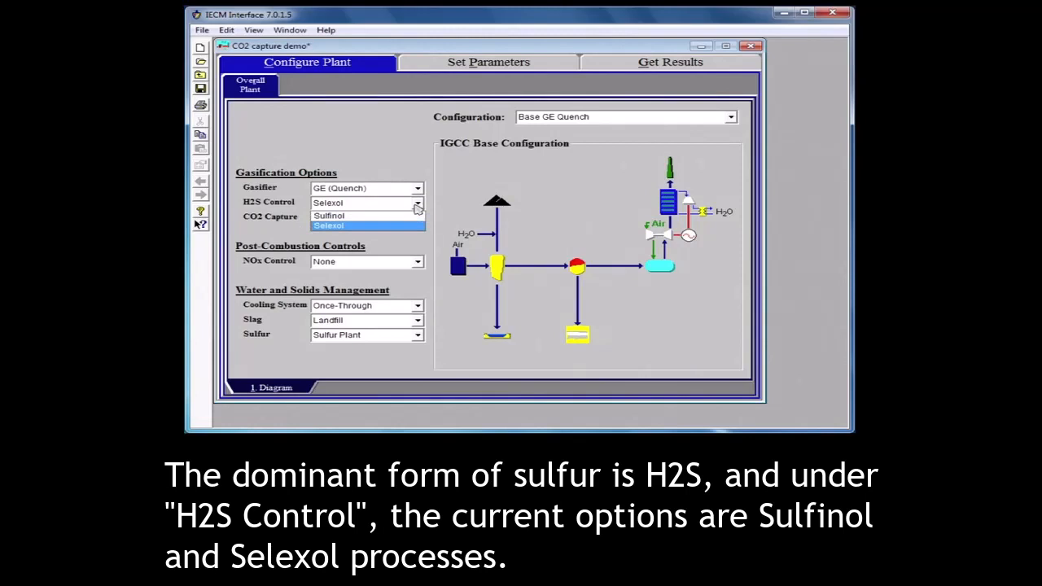
left_click(417, 209)
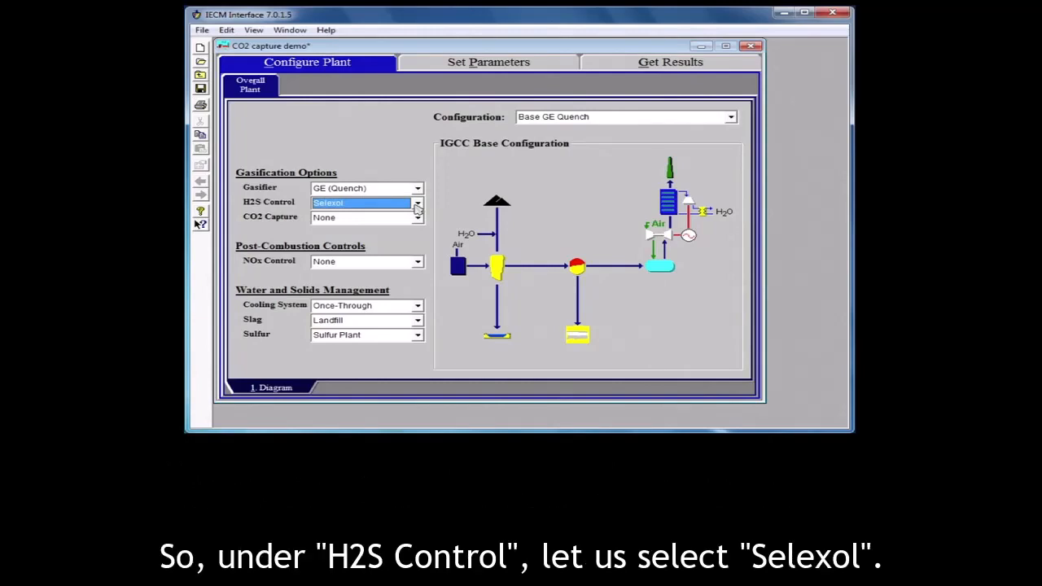
left_click(416, 217)
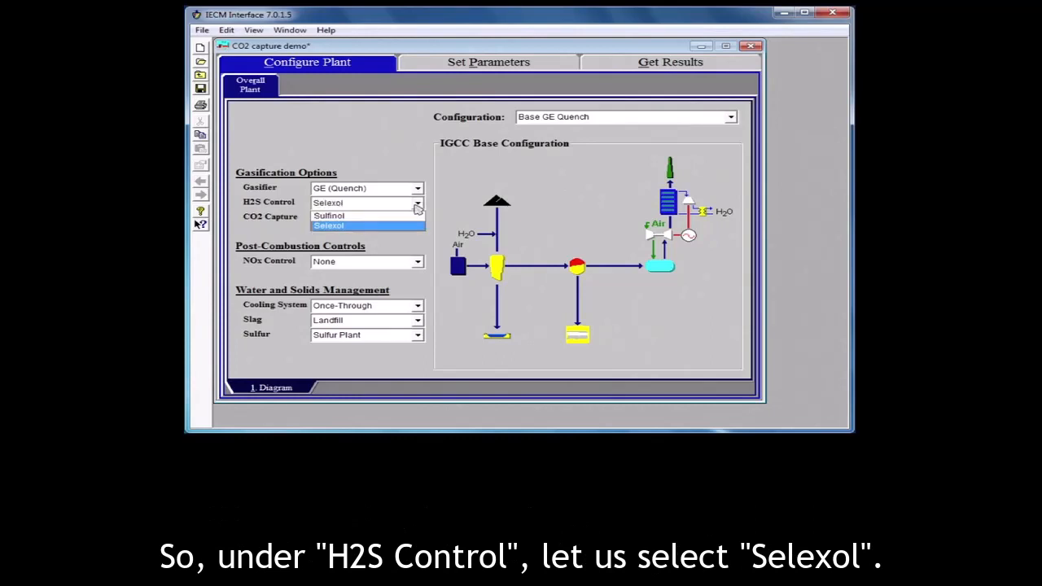
left_click(390, 232)
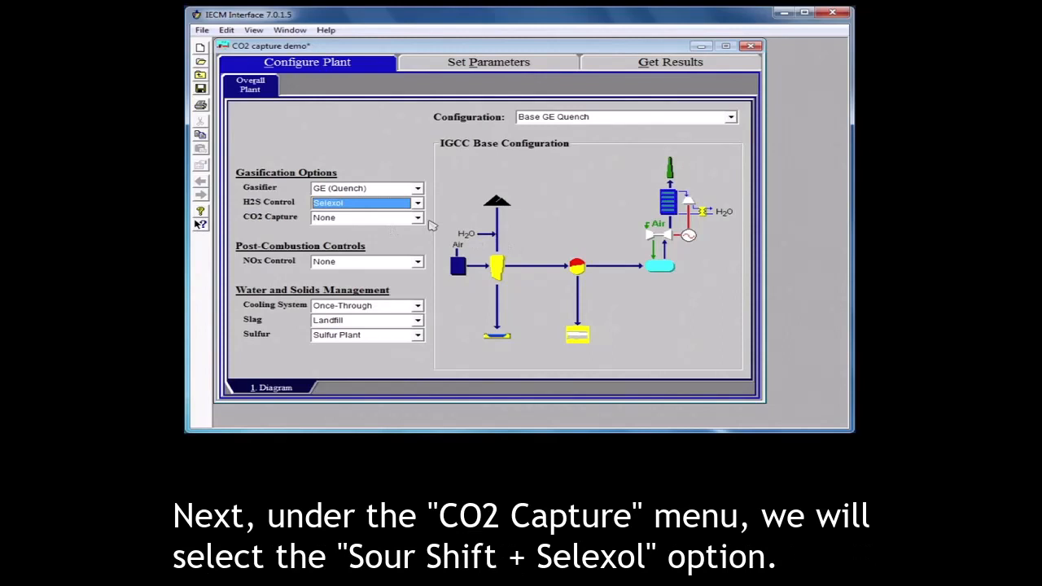
- Set CO2 Capture to Sour Shift + Selexol, keeping it after reviewing the other options
left_click(417, 217)
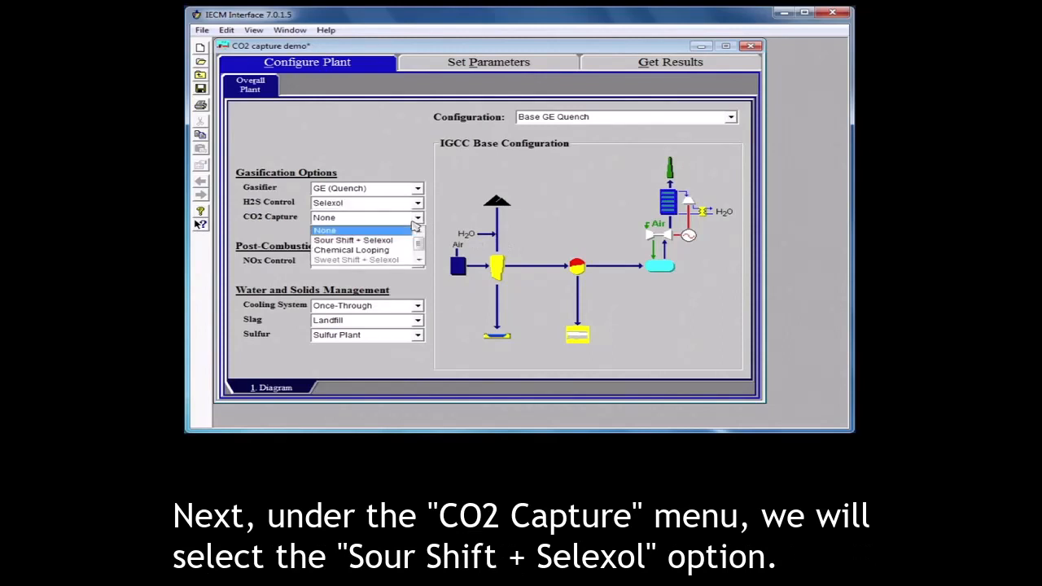
left_click(386, 241)
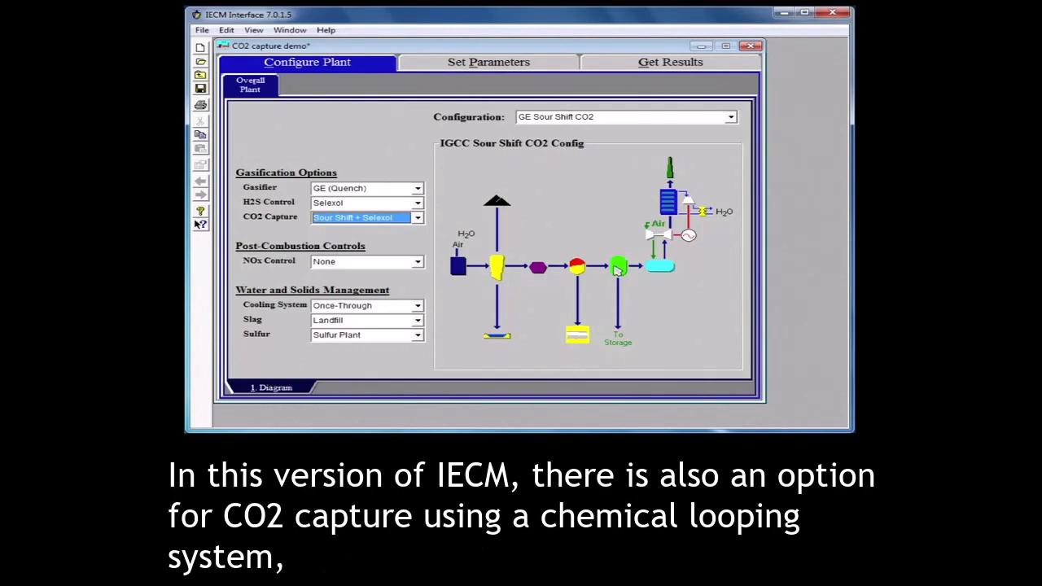
left_click(418, 218)
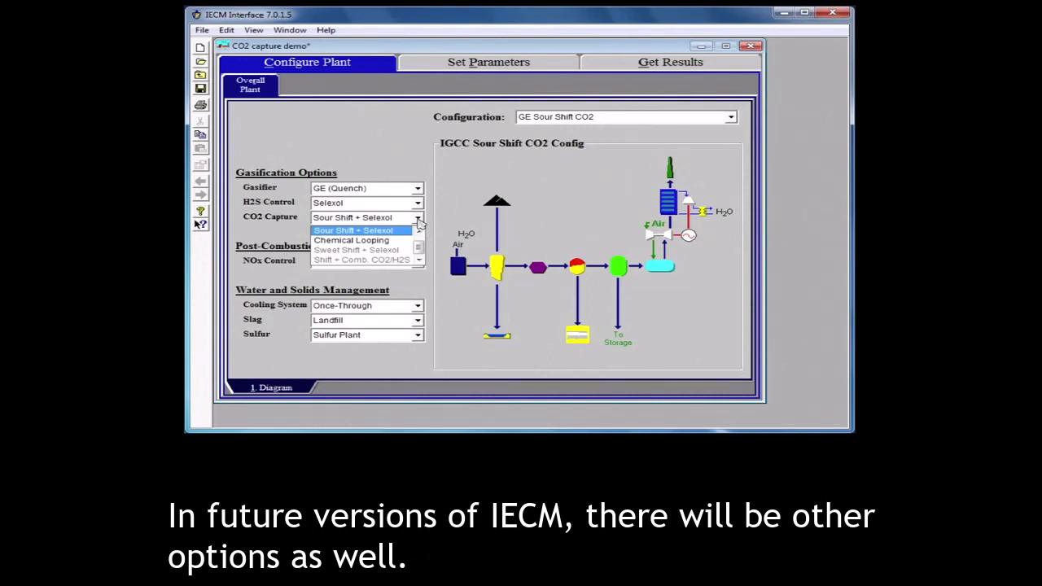
left_click(418, 221)
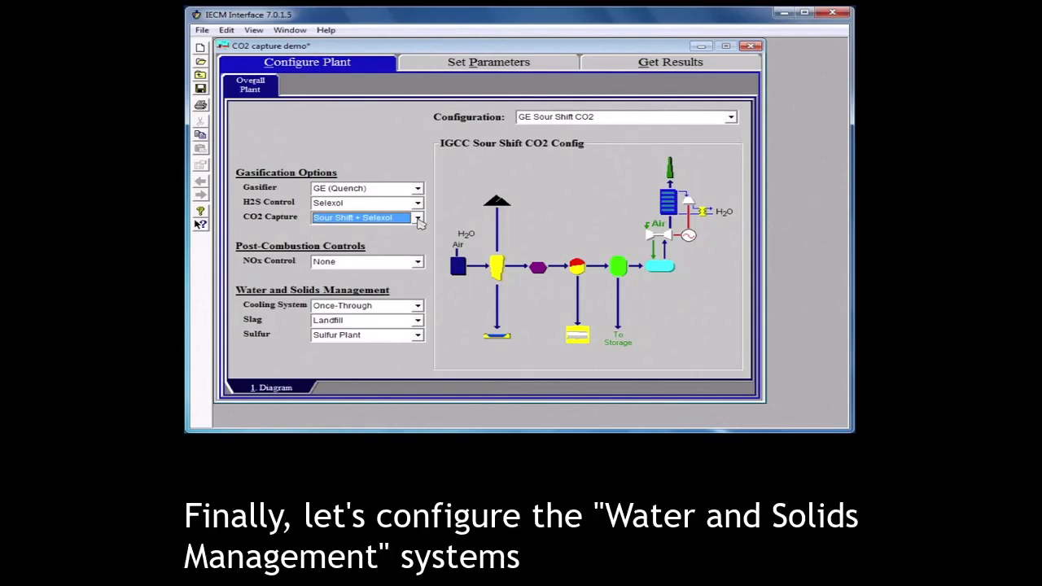
- Set the cooling system to Wet Cooling Tower
left_click(417, 306)
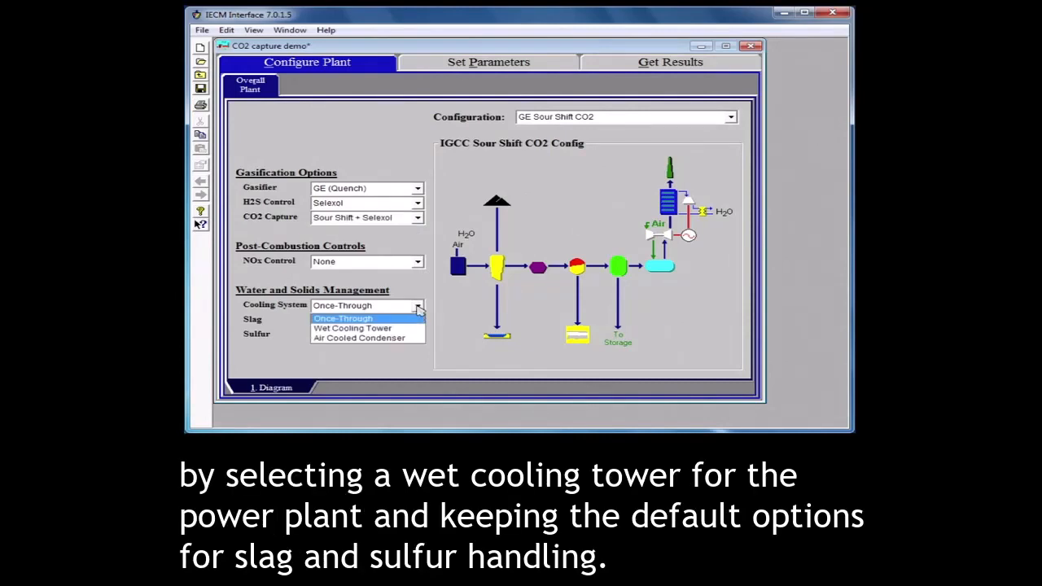
left_click(388, 328)
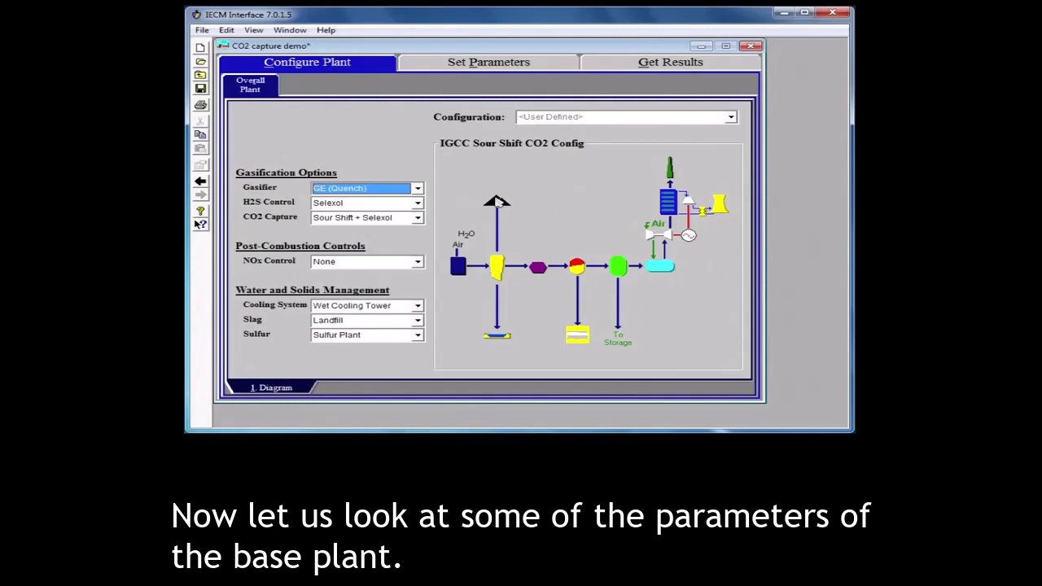
- Show the Overall Plant performance parameters under Set Parameters, with 75% capacity factor
left_click(491, 63)
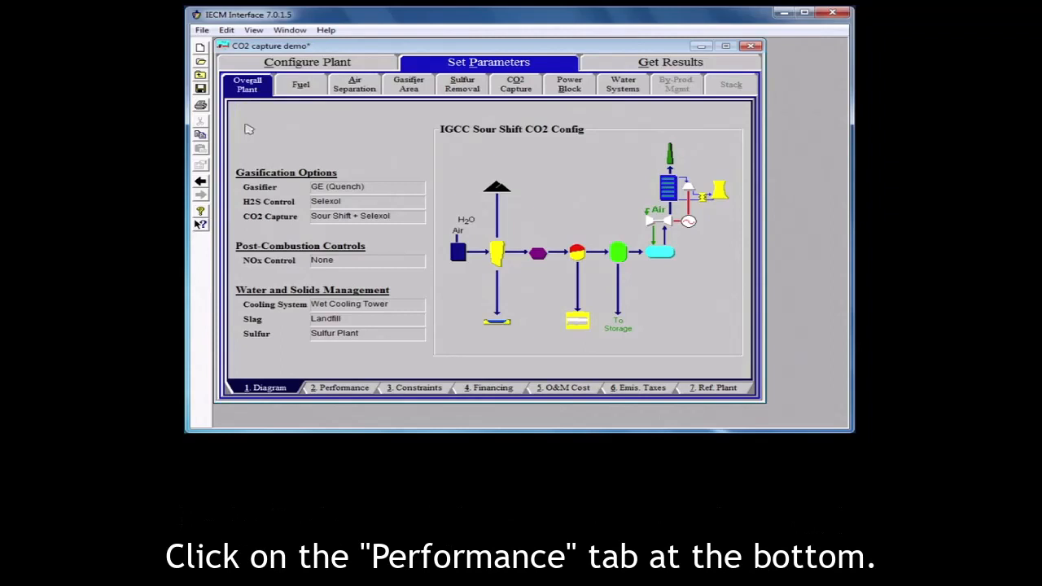
left_click(329, 387)
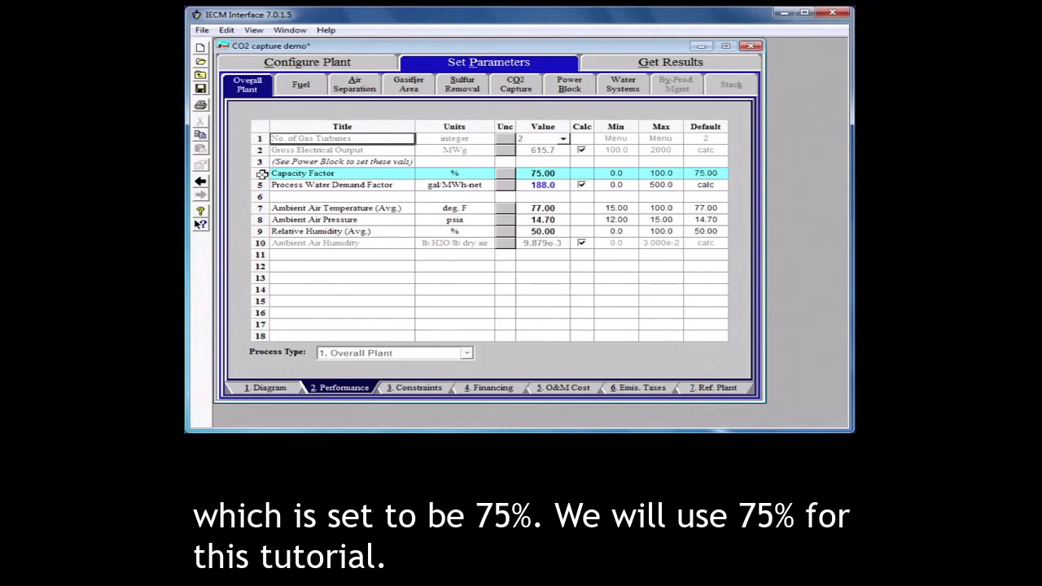
- Show the fuel properties and browse the fuel database coals, keeping Appalachian Medium Sulfur current
left_click(309, 91)
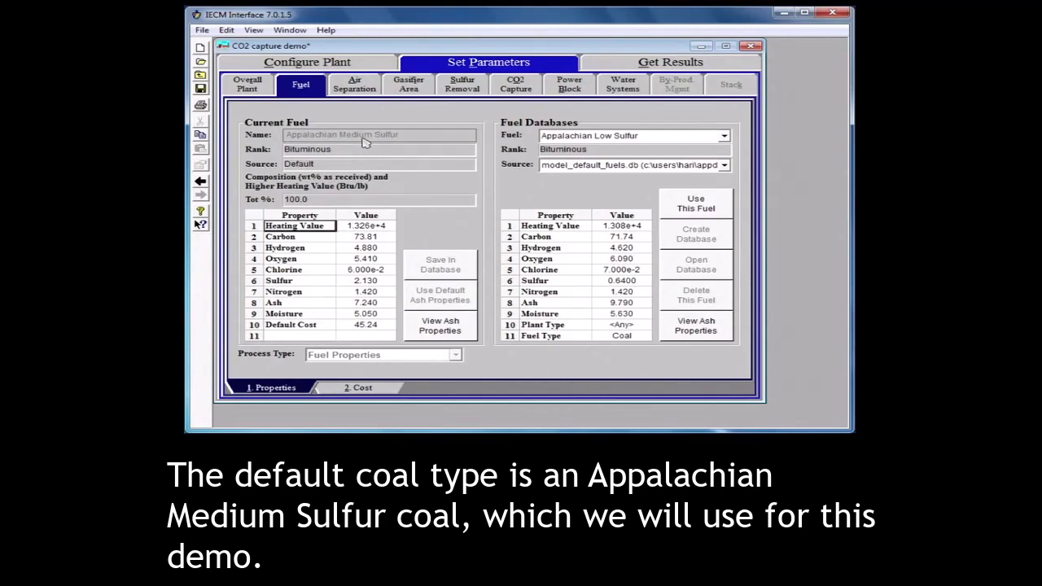
left_click(659, 136)
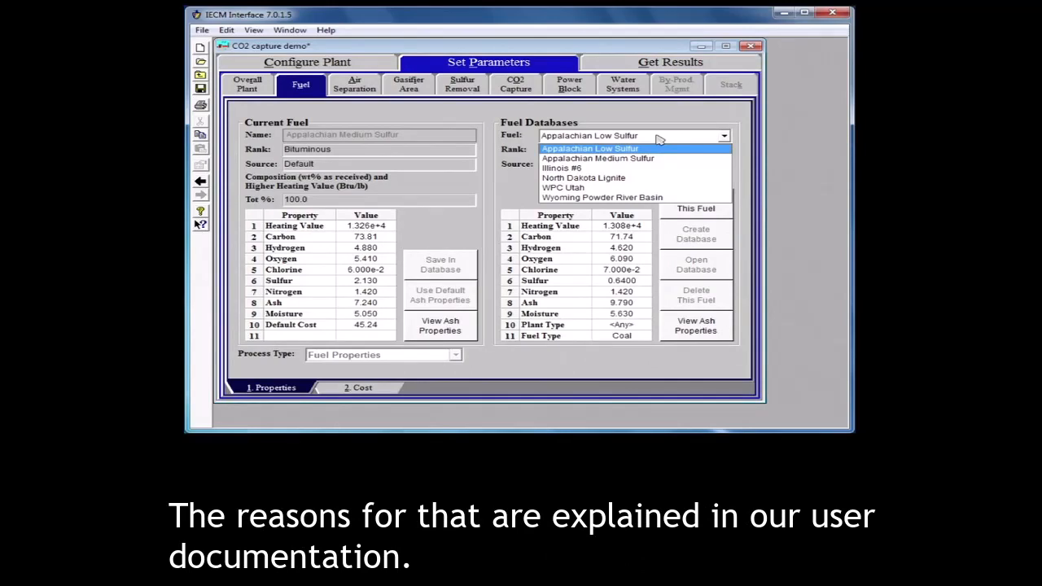
left_click(660, 138)
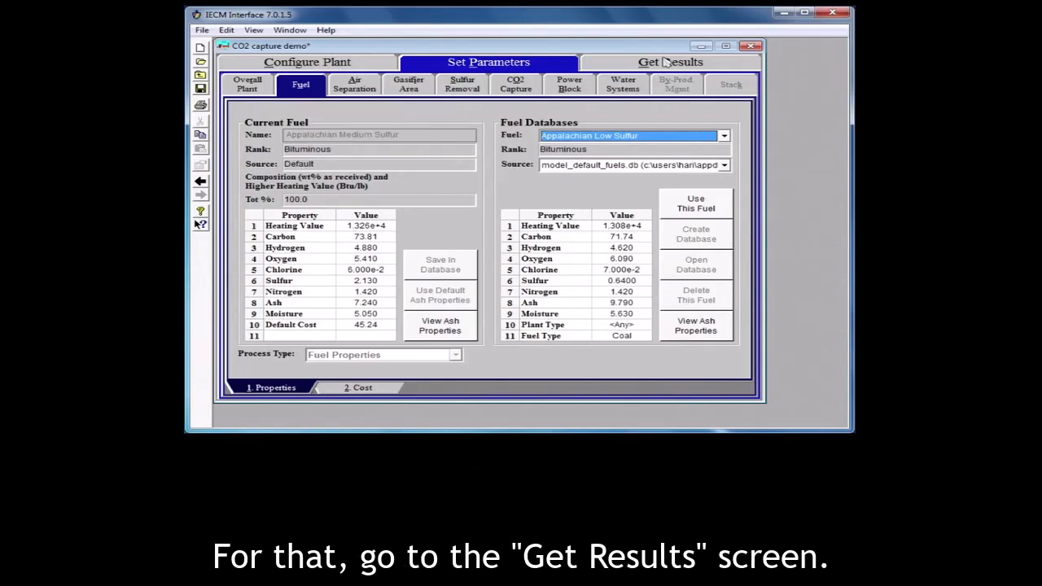
- Show the CO2 capture results diagram for the Selexol CO2 Capture process type
left_click(666, 62)
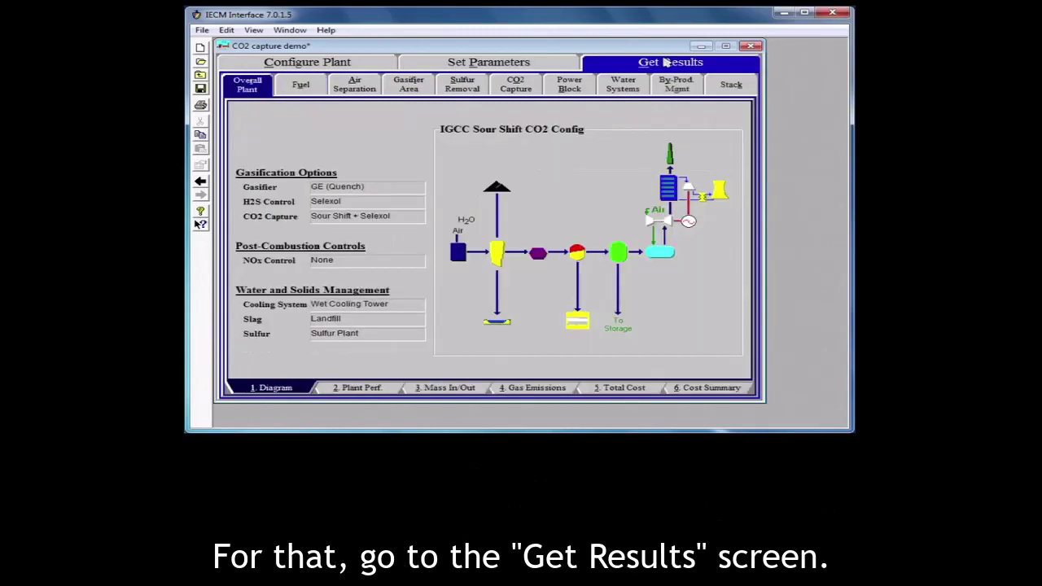
left_click(515, 85)
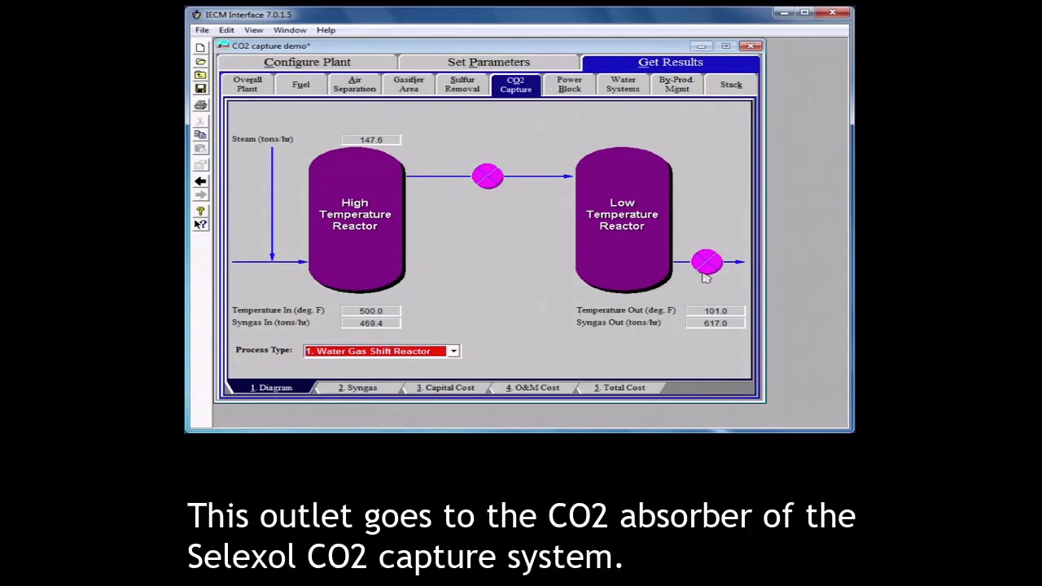
left_click(421, 351)
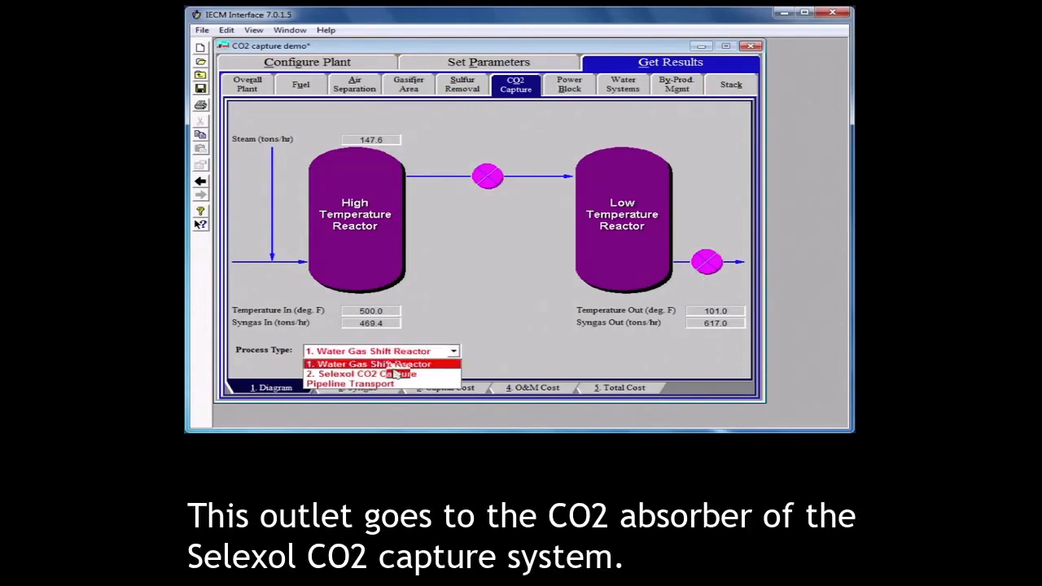
left_click(394, 375)
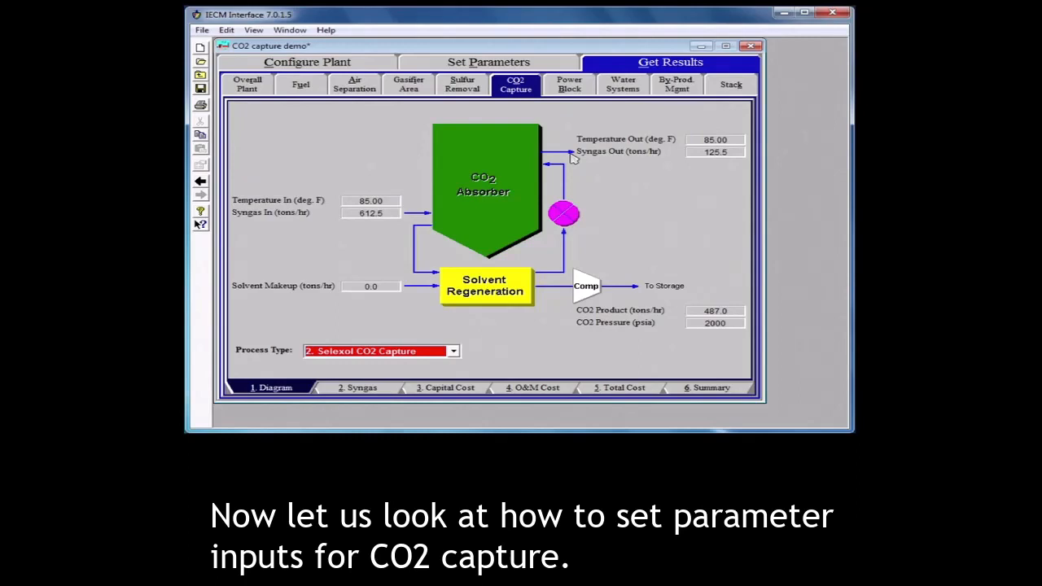
- Show the Water Gas Shift Reactor CO2 capture inputs, toggling Steam Added Calc off and back on
left_click(511, 64)
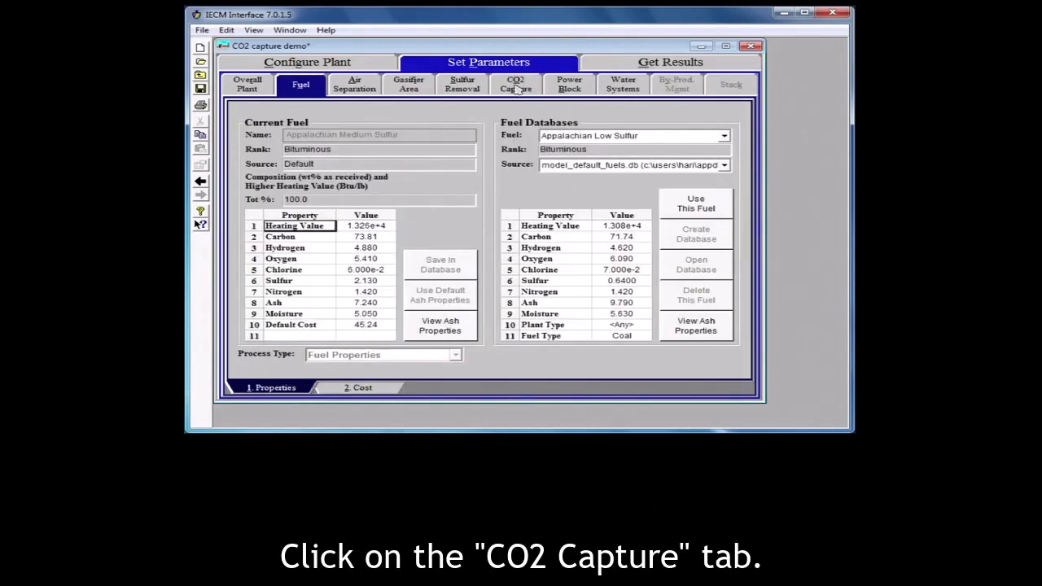
left_click(516, 86)
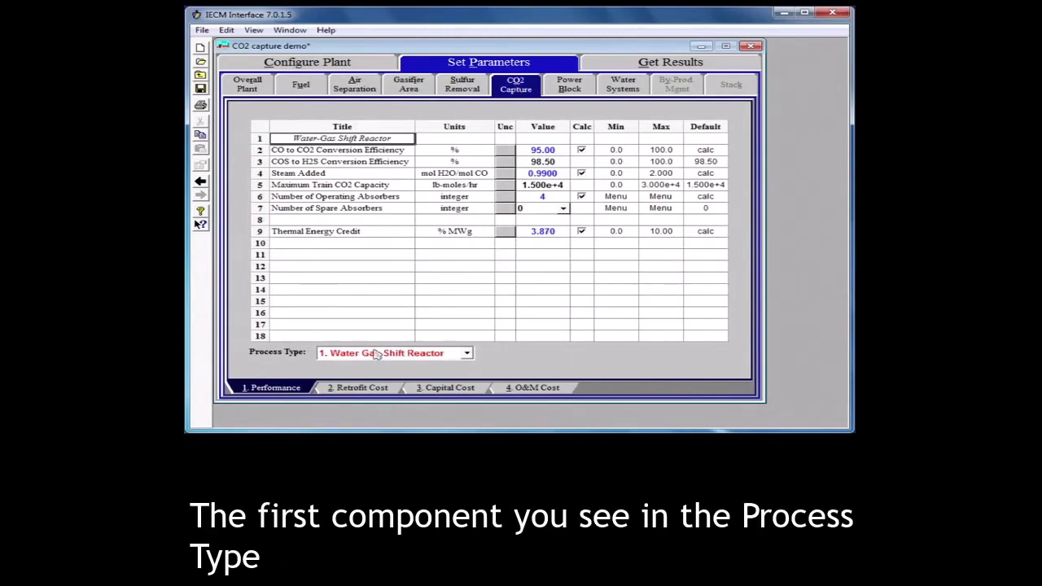
left_click(376, 354)
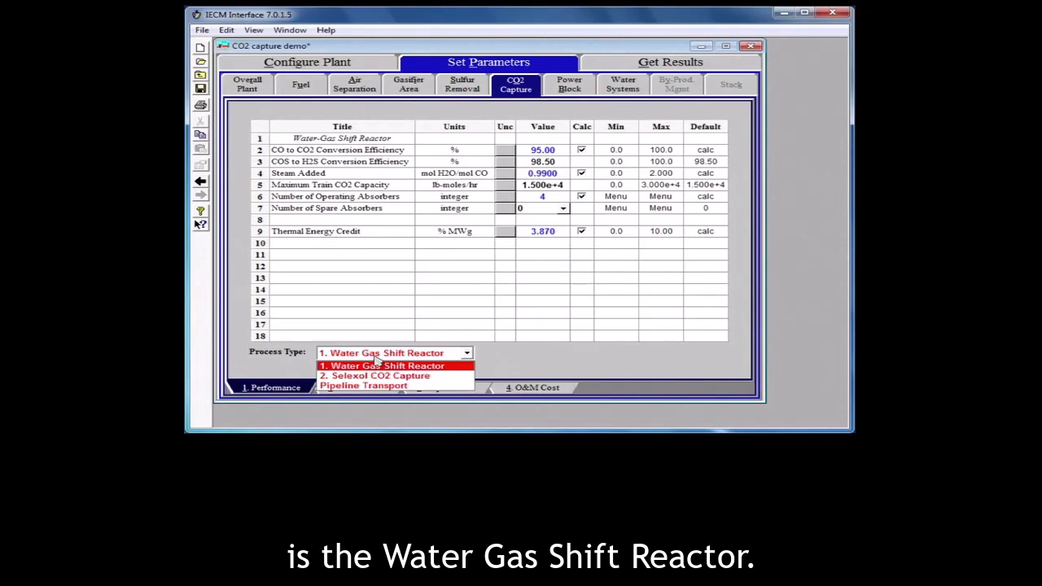
left_click(376, 365)
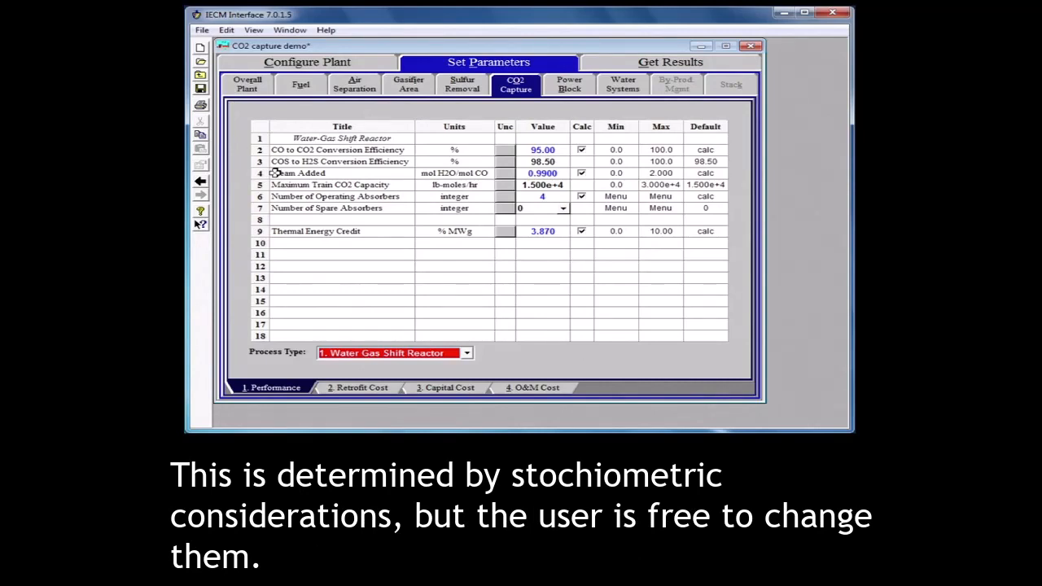
left_click(581, 173)
left_click(582, 173)
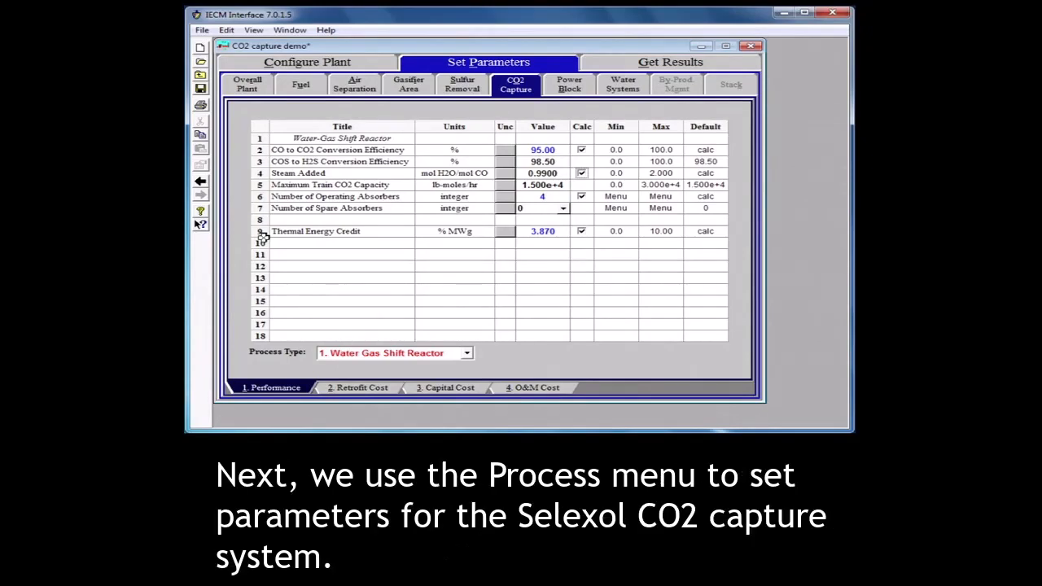
- Switch the CO2 capture inputs to Selexol CO2 Capture and select the CO2 product compressor cell
left_click(374, 356)
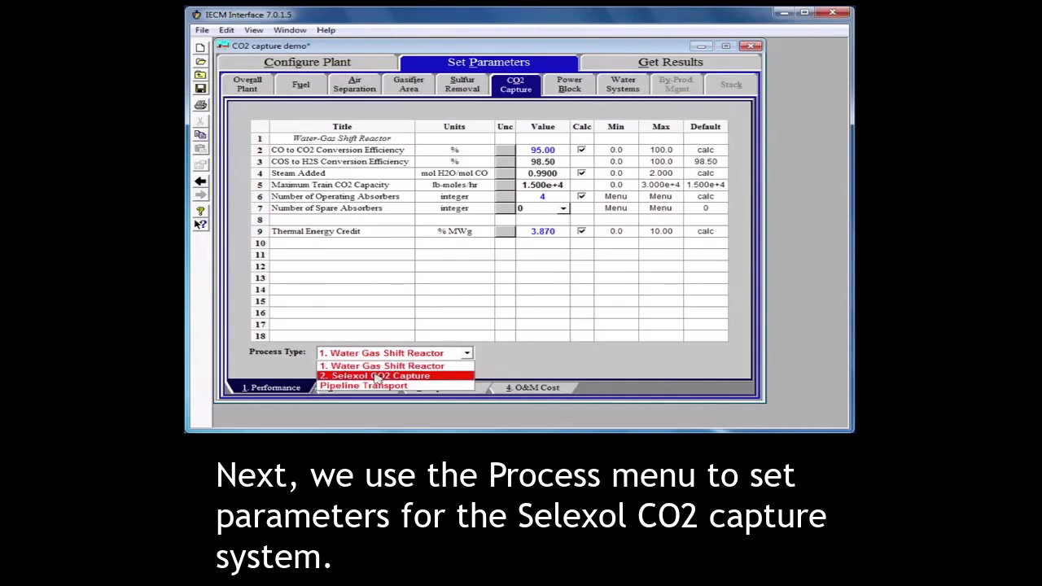
left_click(376, 376)
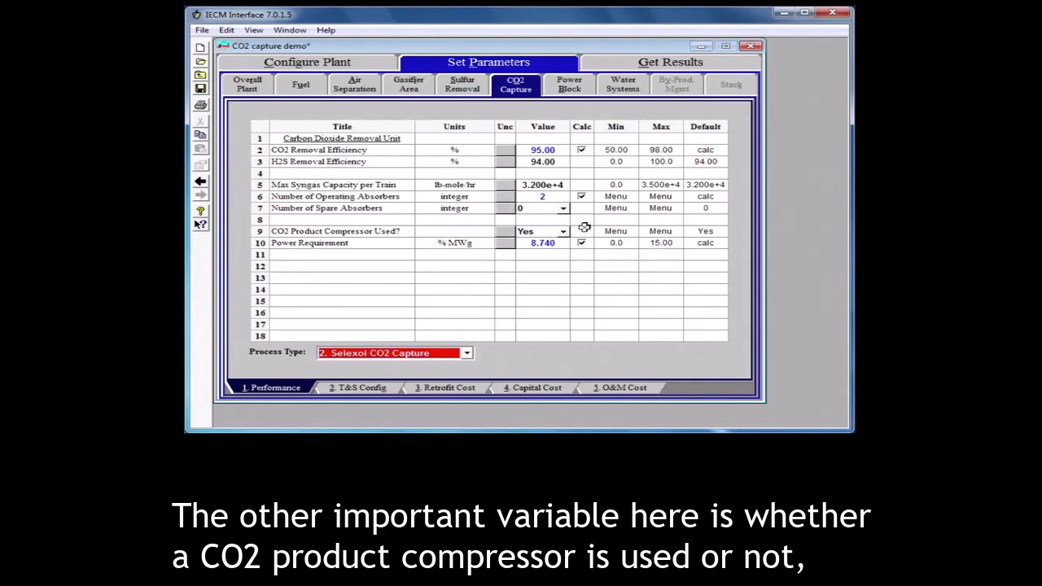
left_click(563, 232)
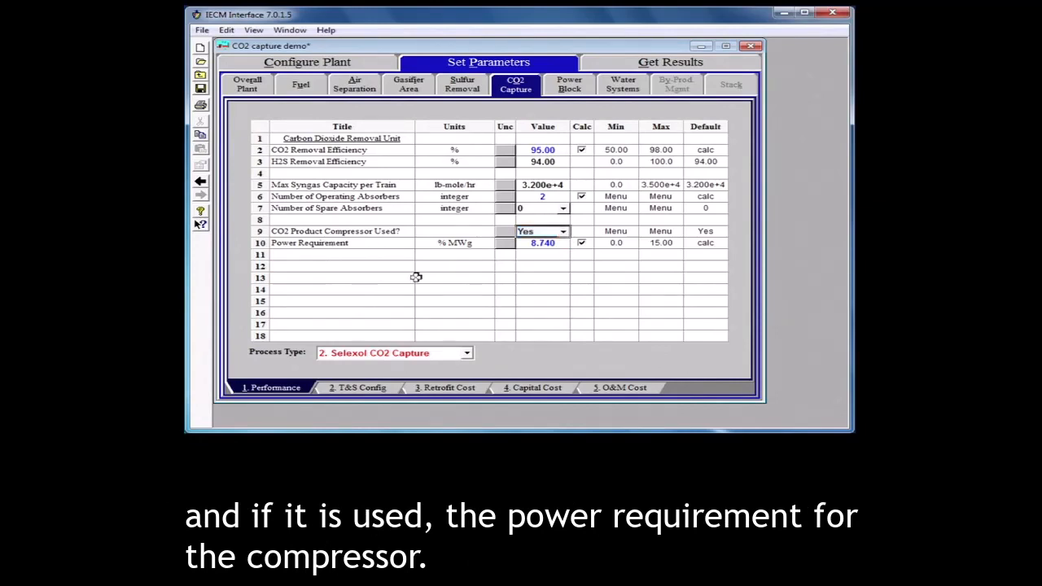
- Review Selexol T&S configuration, capital cost and O&M cost parameters in turn
left_click(376, 389)
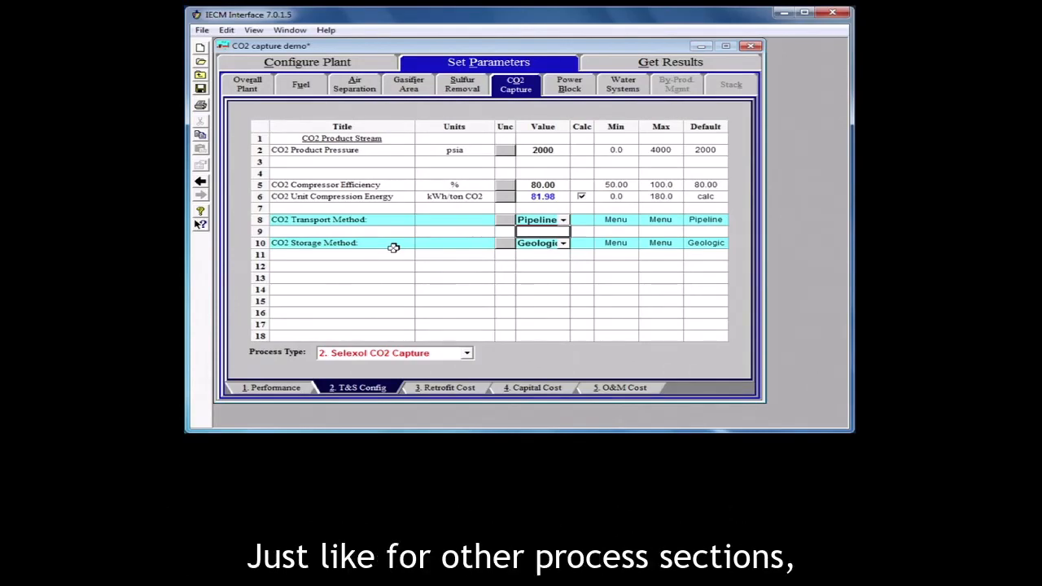
left_click(510, 391)
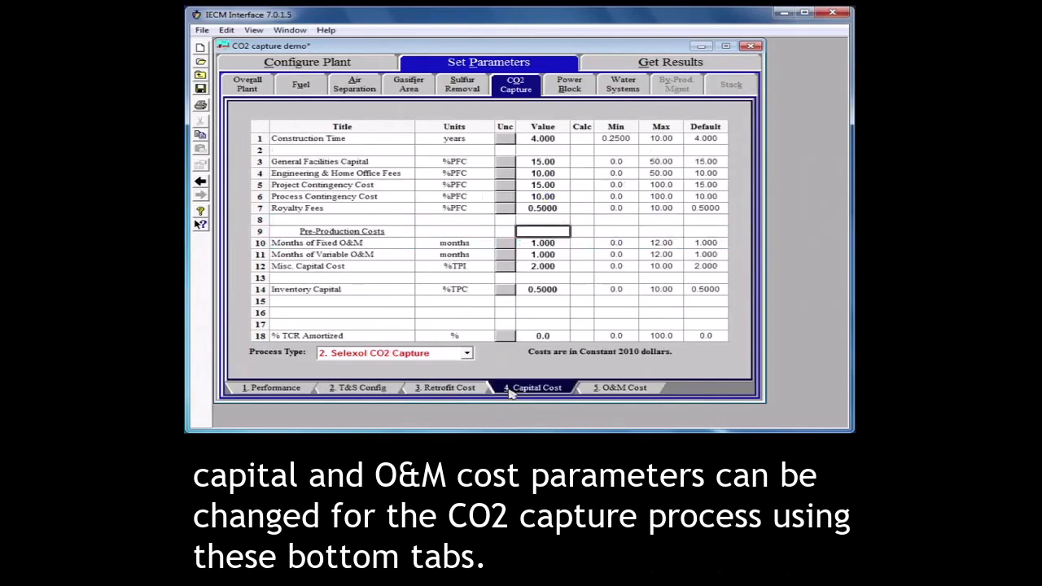
left_click(595, 391)
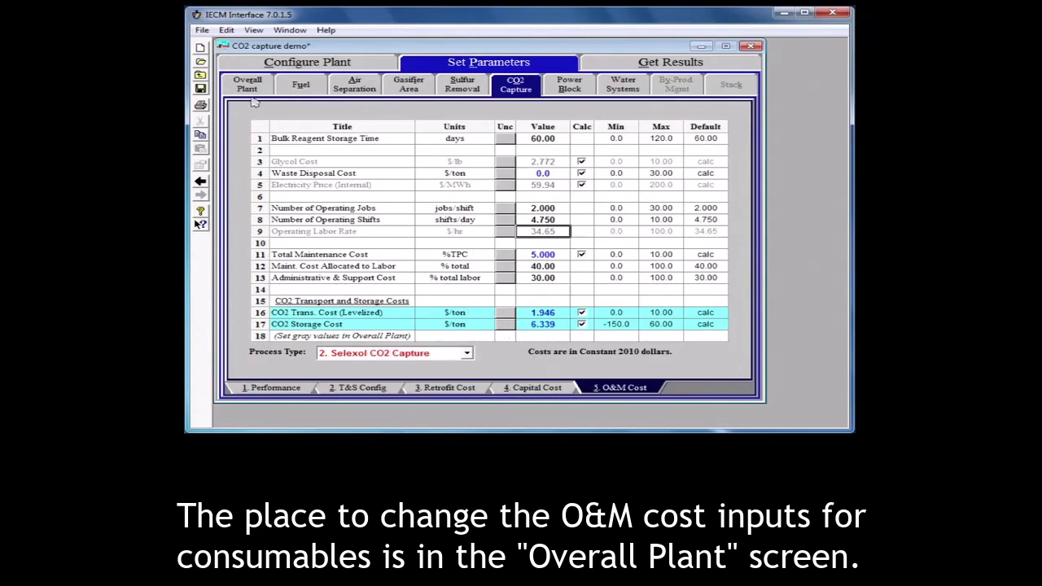
- Show the Overall Plant performance parameters, then the Sulfur Removal inputs
left_click(247, 84)
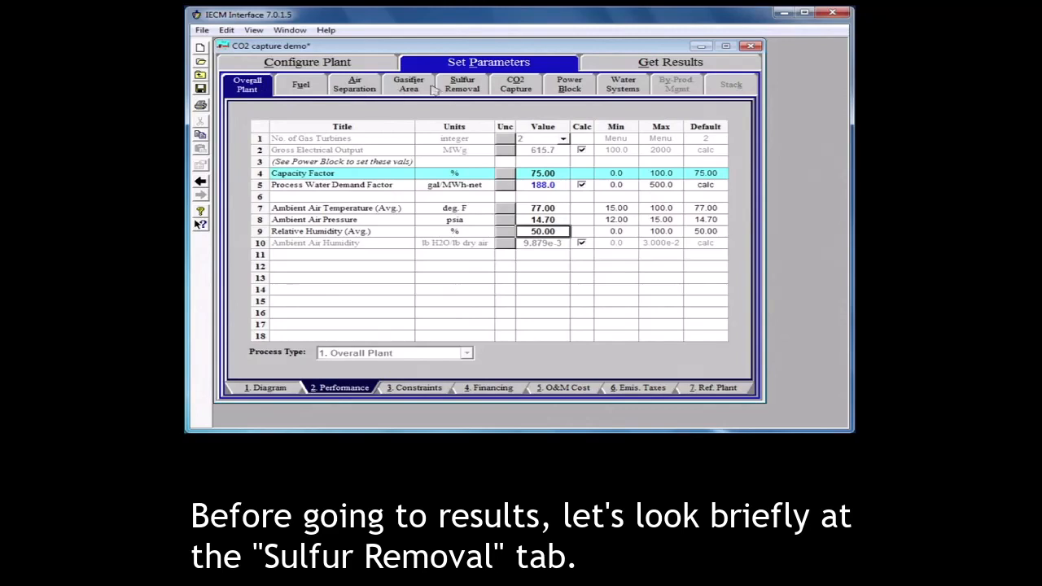
left_click(460, 87)
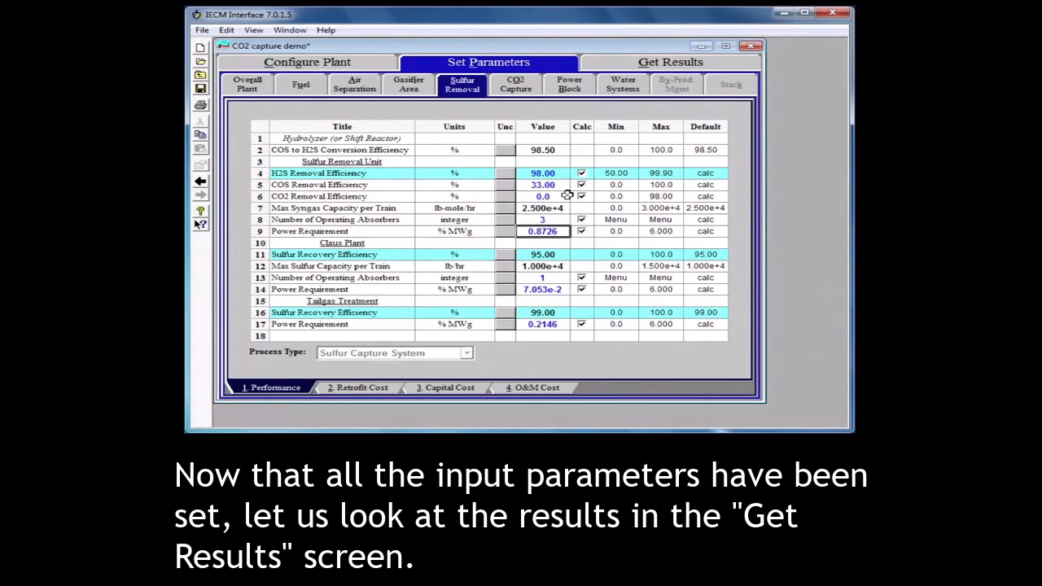
- View the Water Gas Shift Reactor syngas results, with low outlet CO and high H2 and CO2
left_click(650, 62)
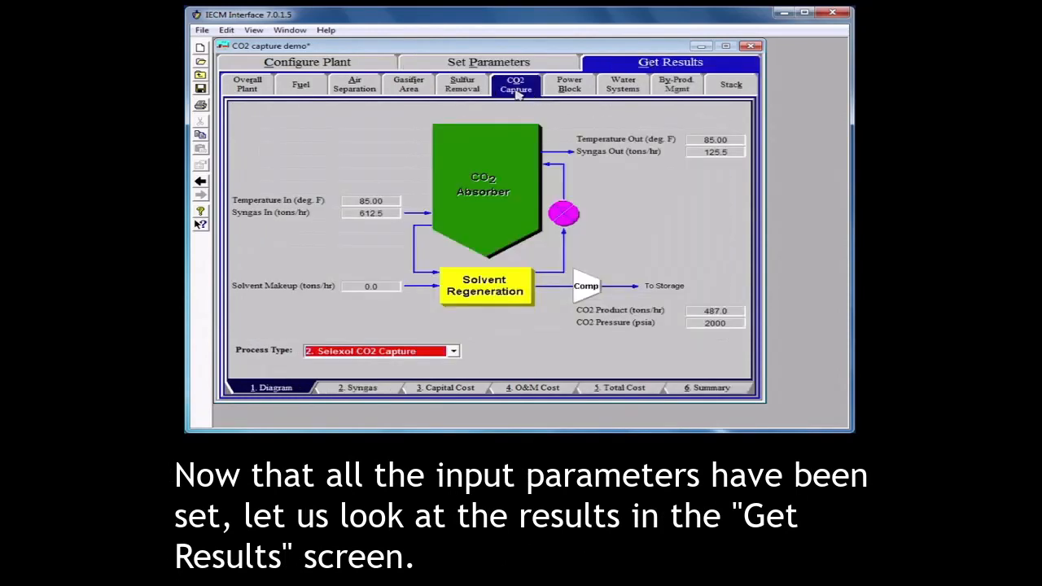
left_click(425, 351)
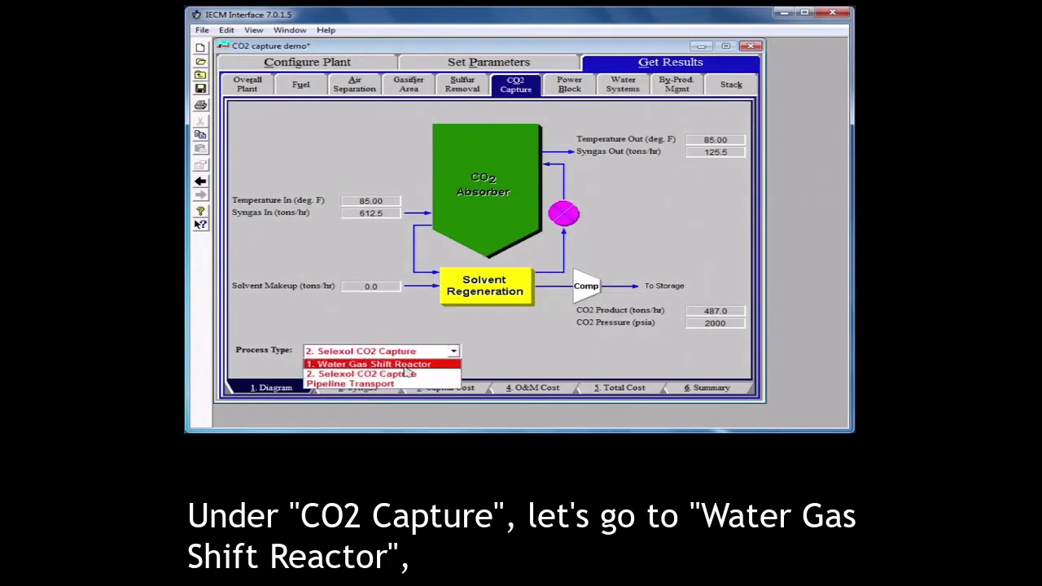
left_click(405, 366)
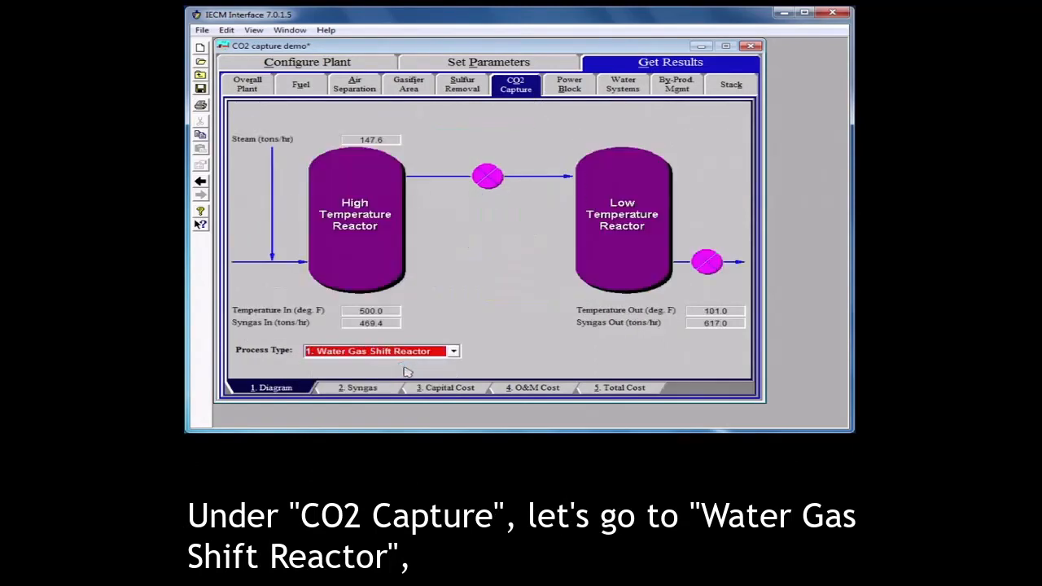
left_click(356, 391)
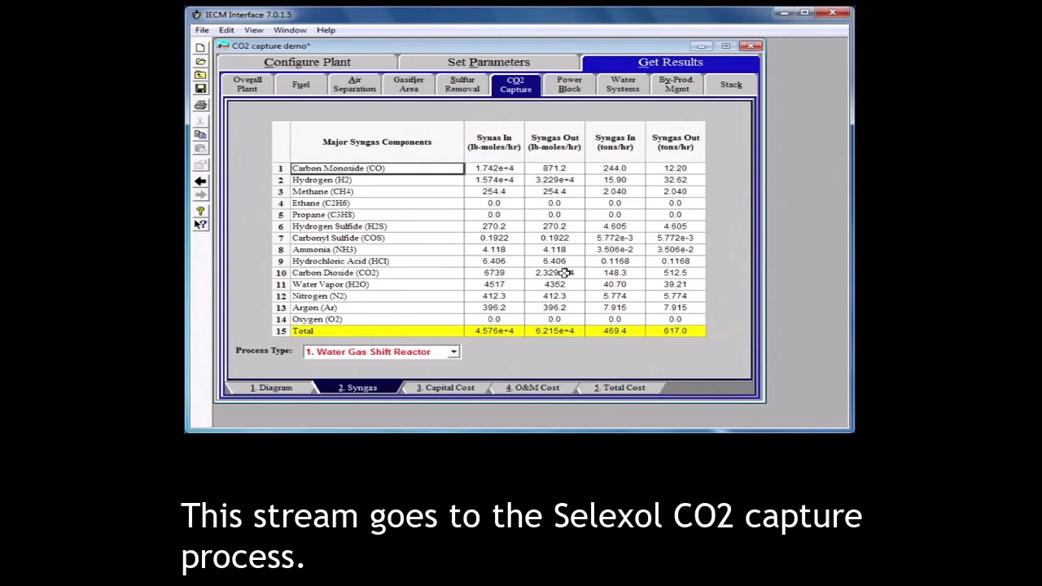
- Switch the process type to Selexol CO2 Capture and view its syngas flows
left_click(453, 351)
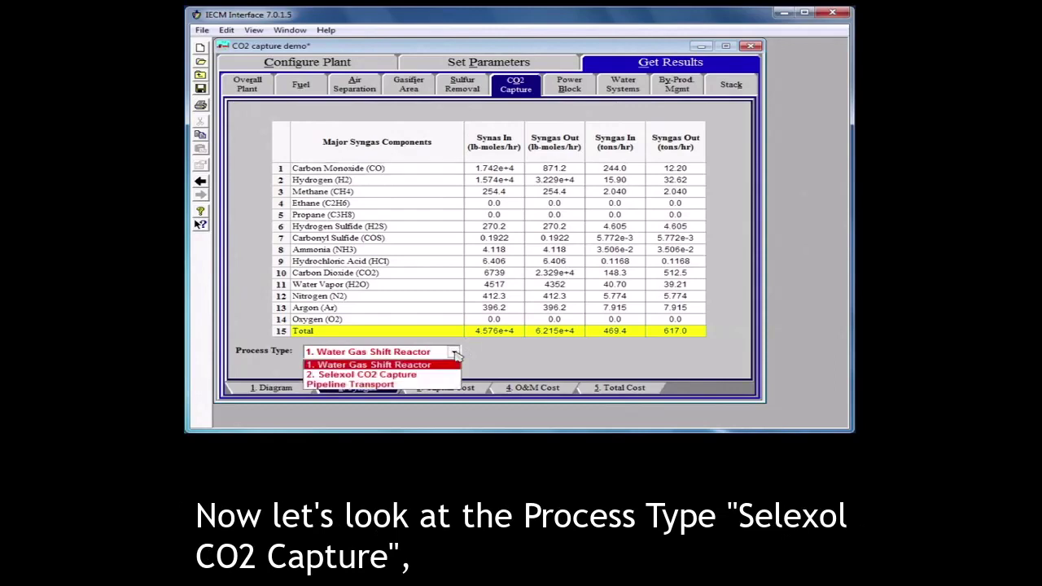
left_click(407, 374)
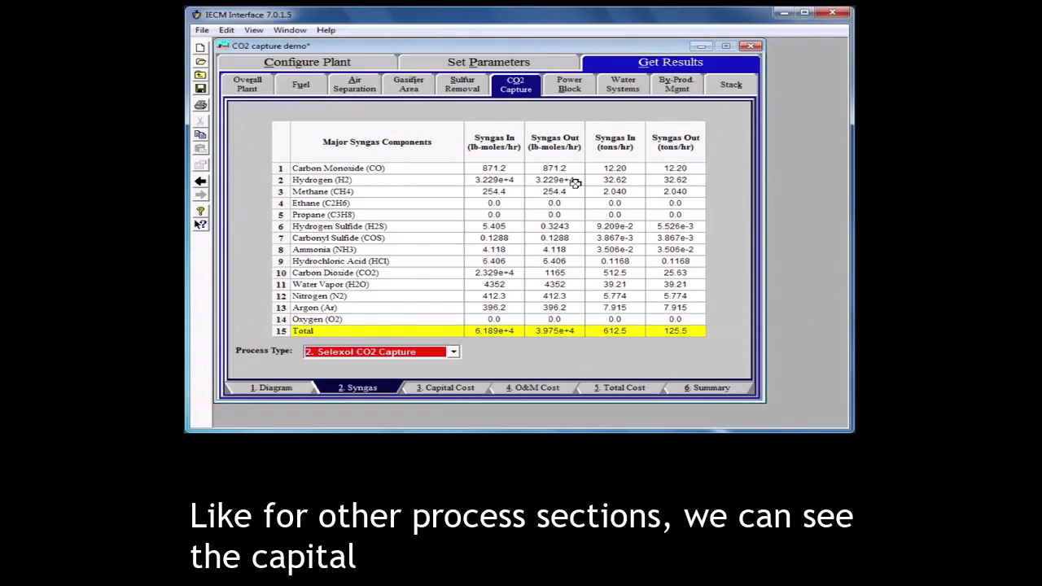
- Review Selexol capital, O&M (55.03 M$/yr) and total levelized annual cost (69.62 M$/yr) tables
left_click(470, 390)
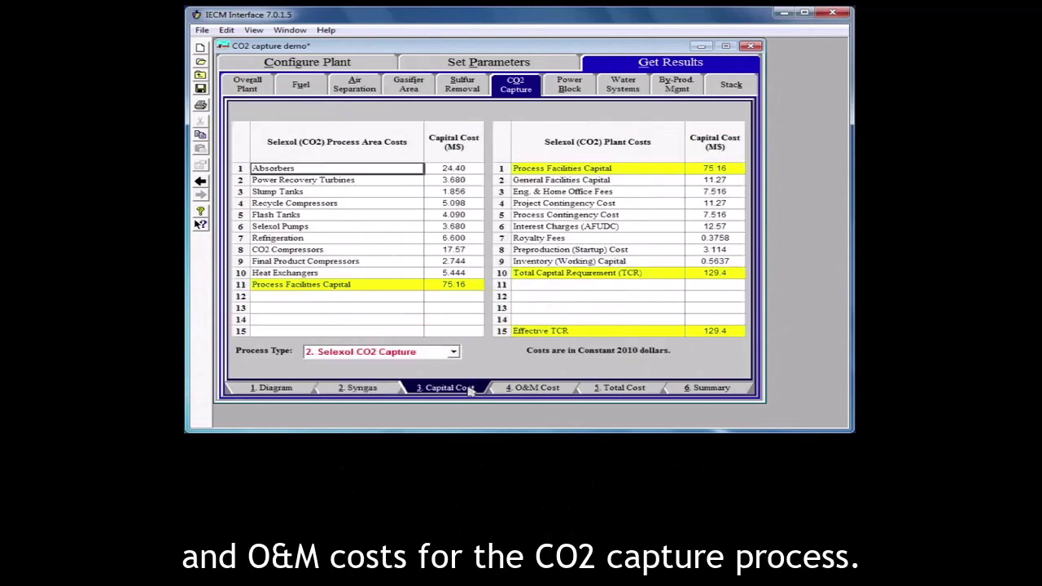
left_click(523, 390)
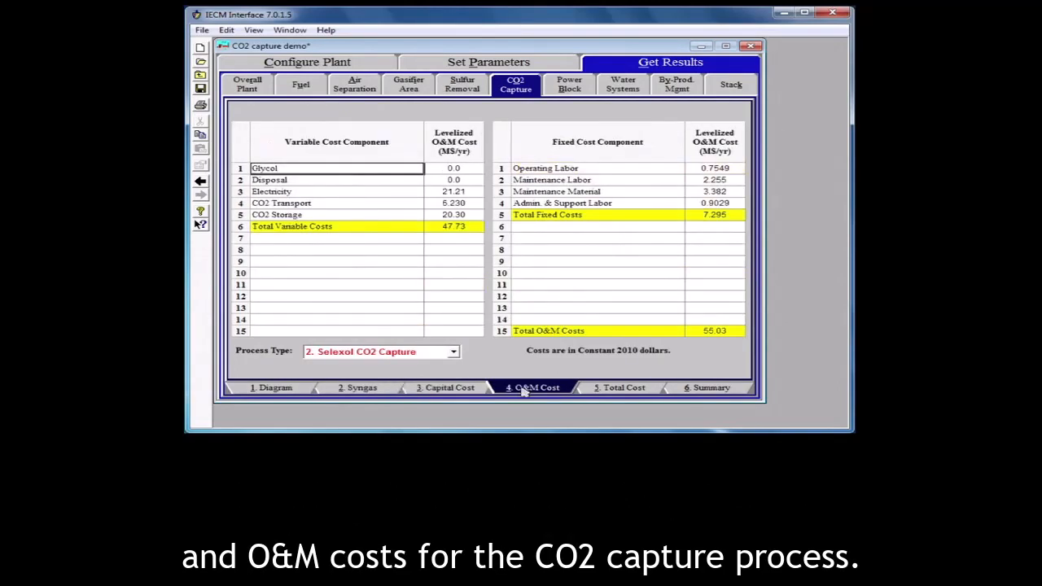
left_click(477, 389)
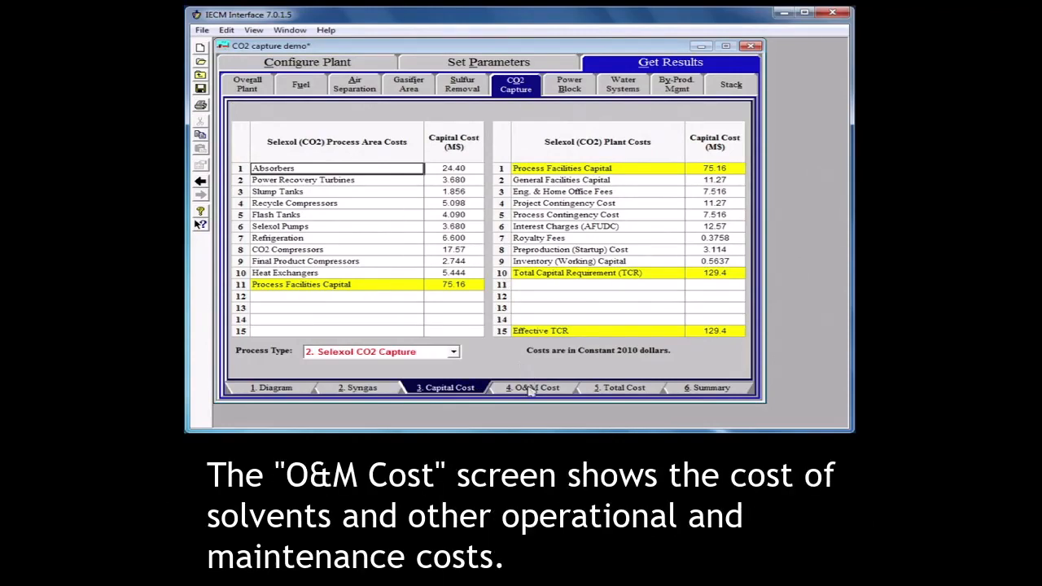
left_click(531, 391)
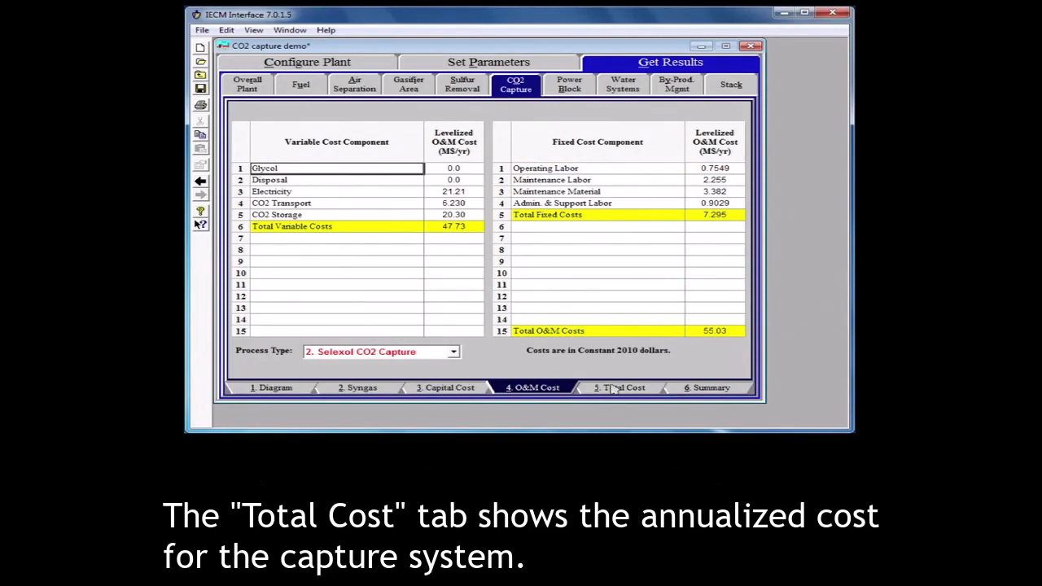
left_click(612, 389)
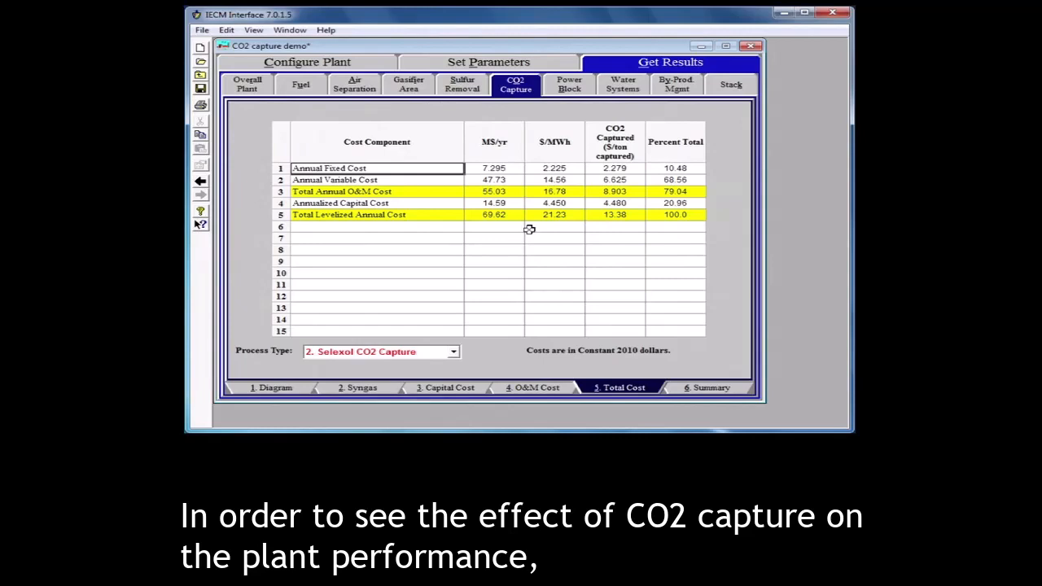
- View overall plant performance: 498.7 MW net output and 31.33% efficiency
left_click(247, 85)
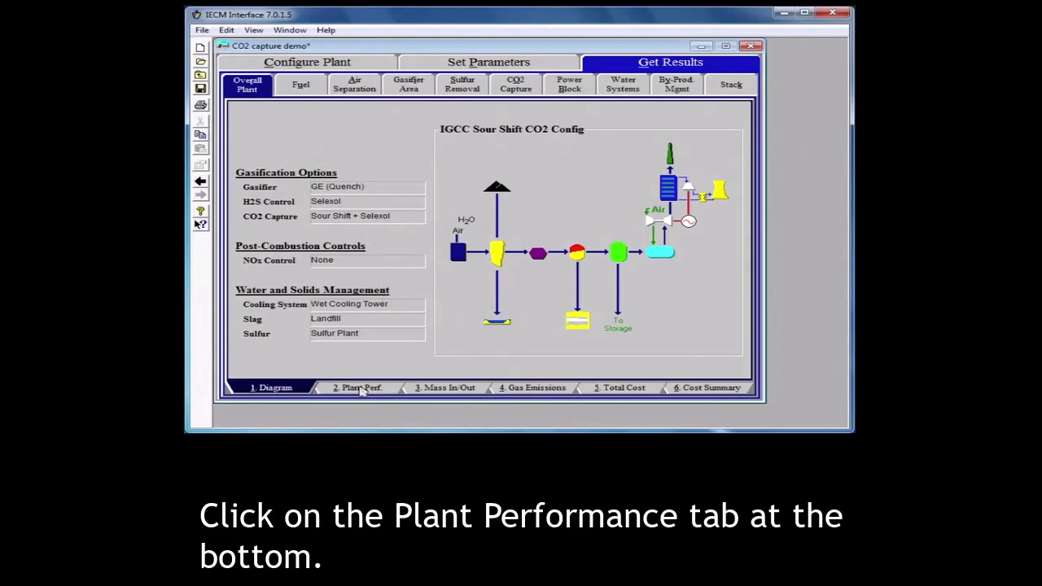
left_click(361, 389)
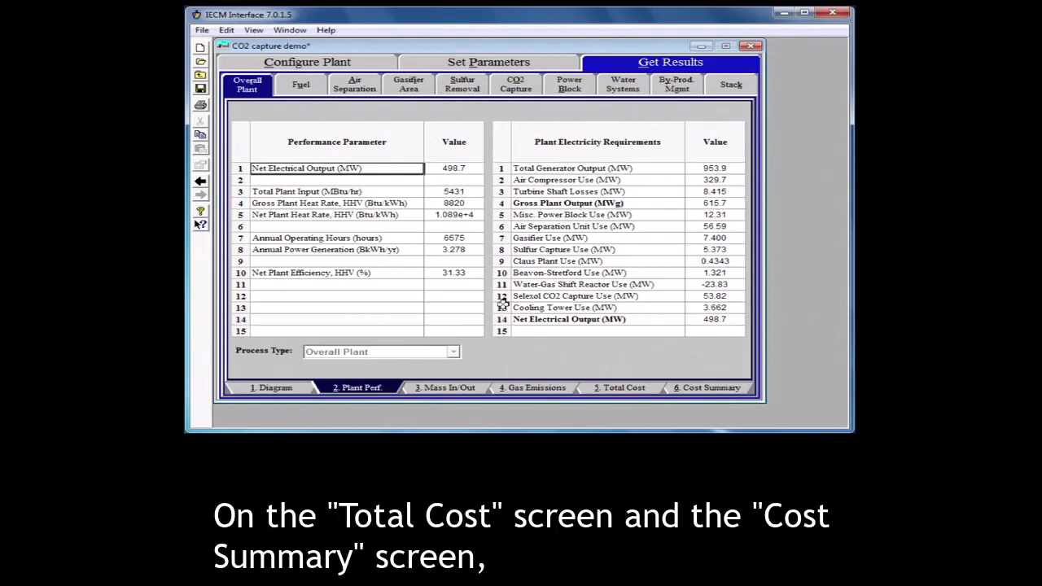
- View the overall plant total cost and cost summary: 1409 M$ capital, 92.80 $/MWh revenue required
left_click(612, 387)
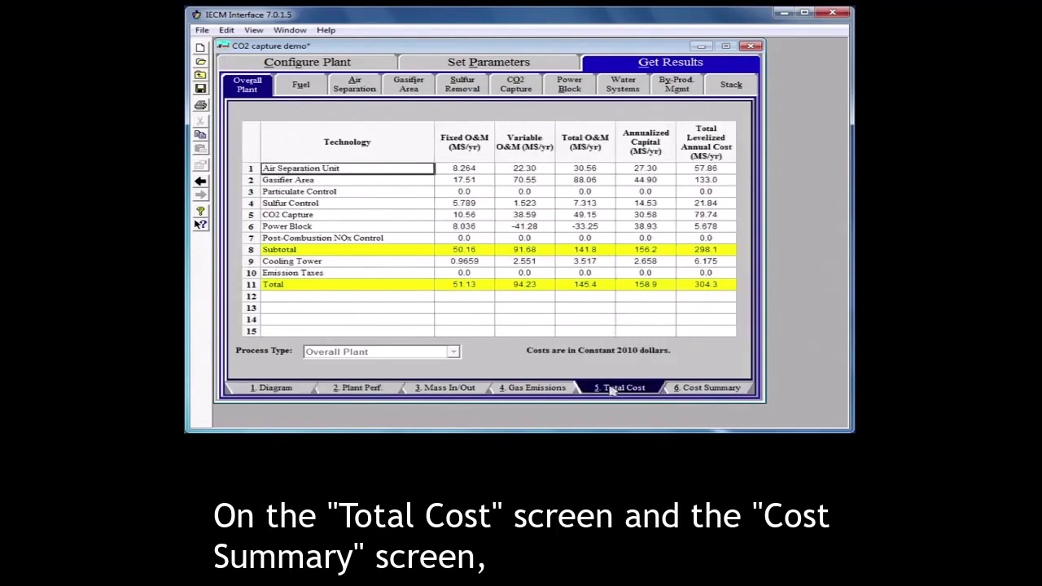
left_click(686, 392)
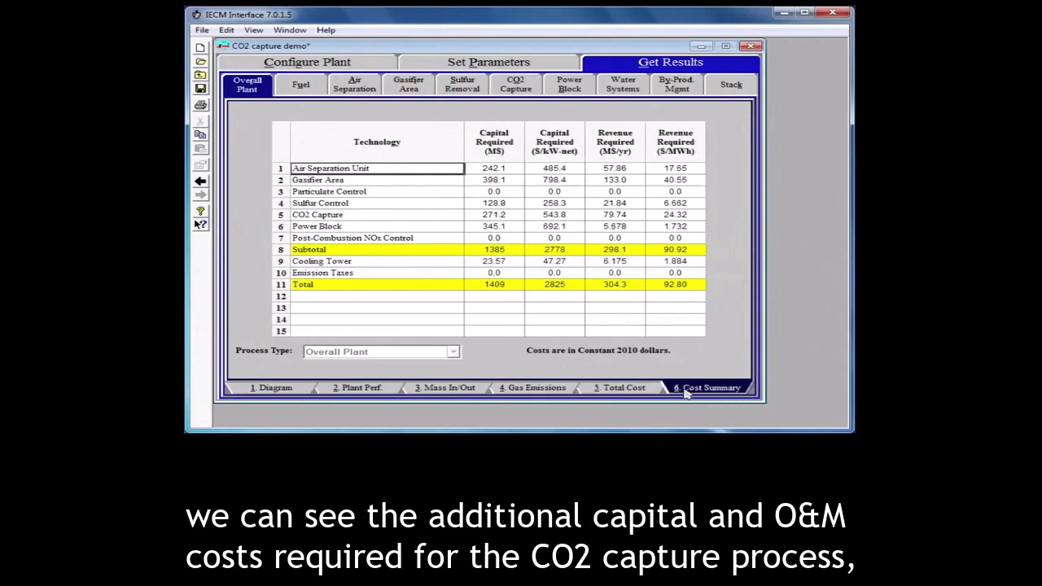